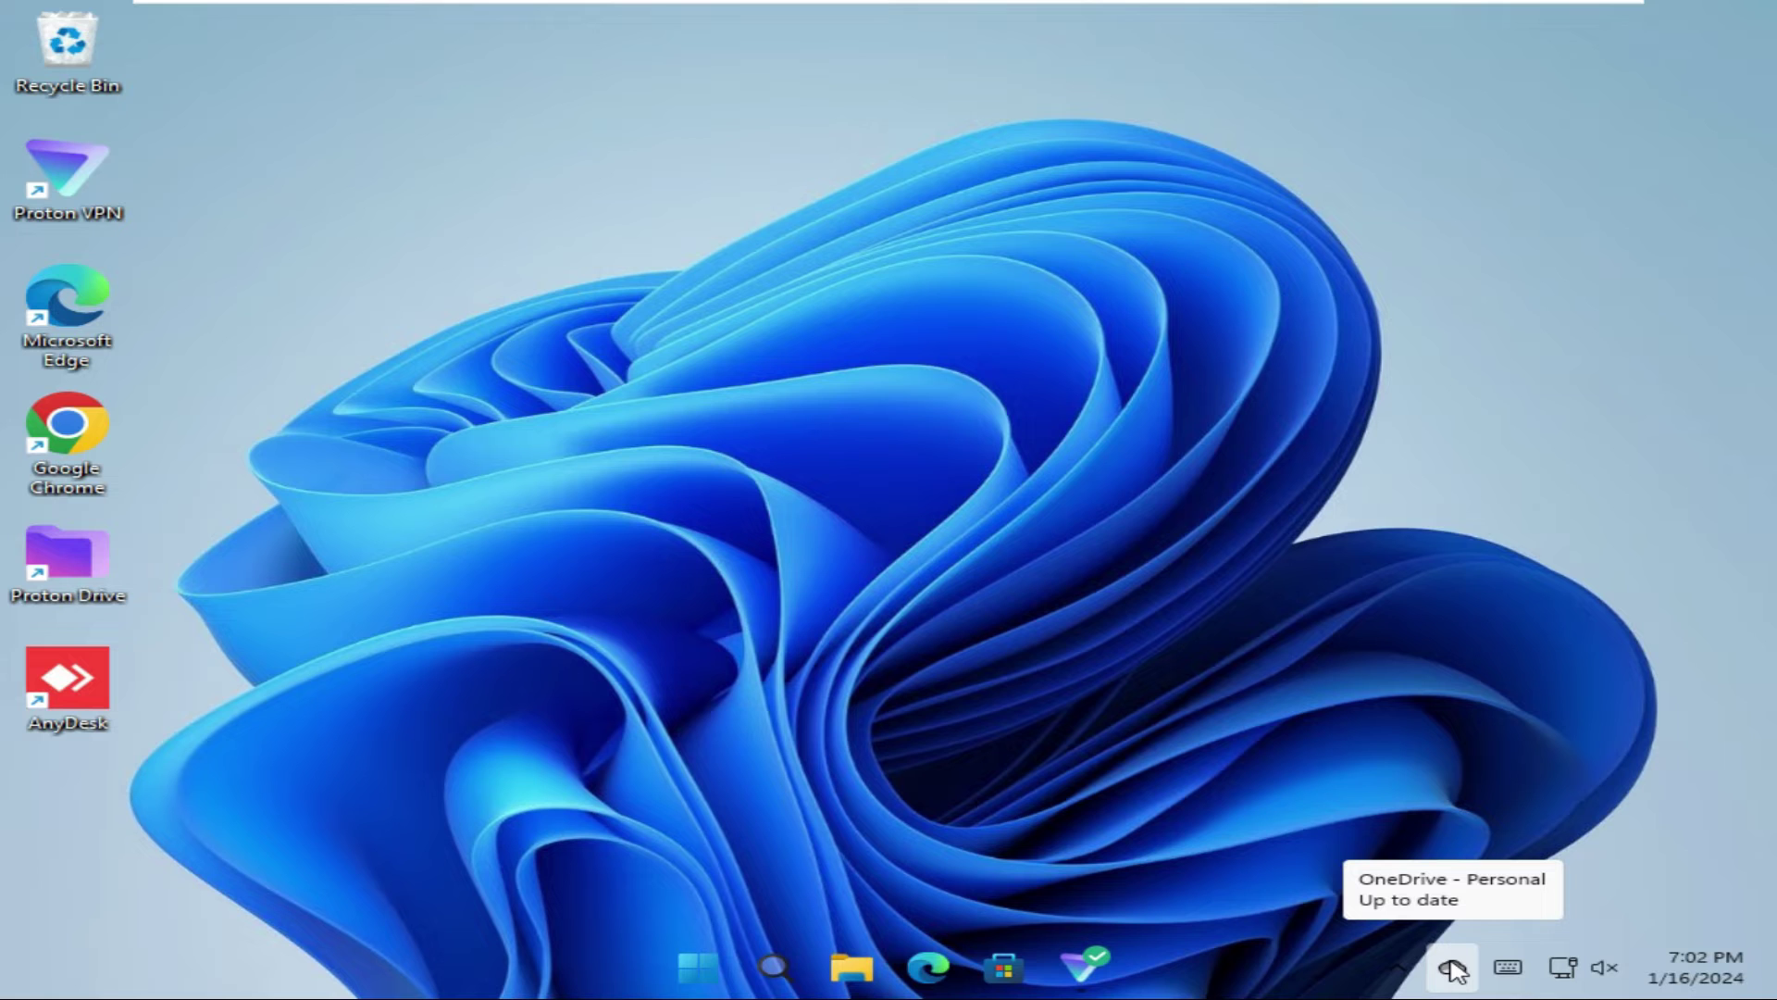
# - Open OneDrive Settings from the tray icon's Help & Settings menu, showing Sync and backup
pyautogui.click(1453, 966)
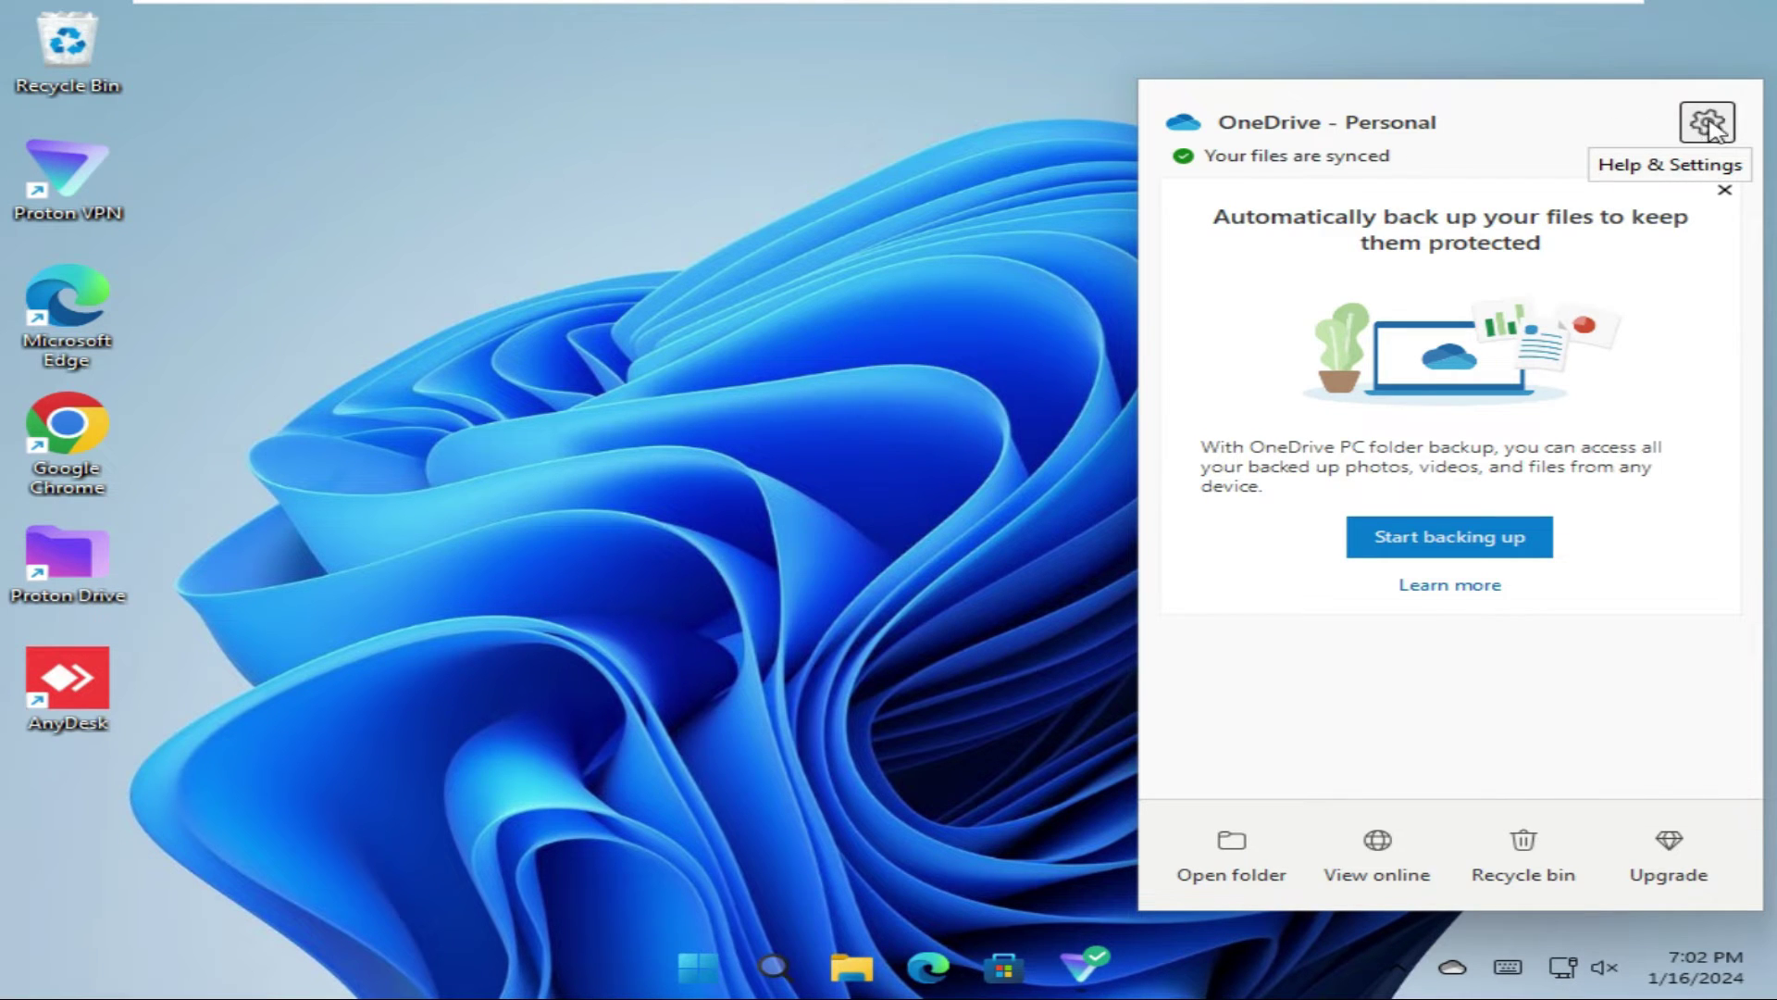
pyautogui.click(1709, 124)
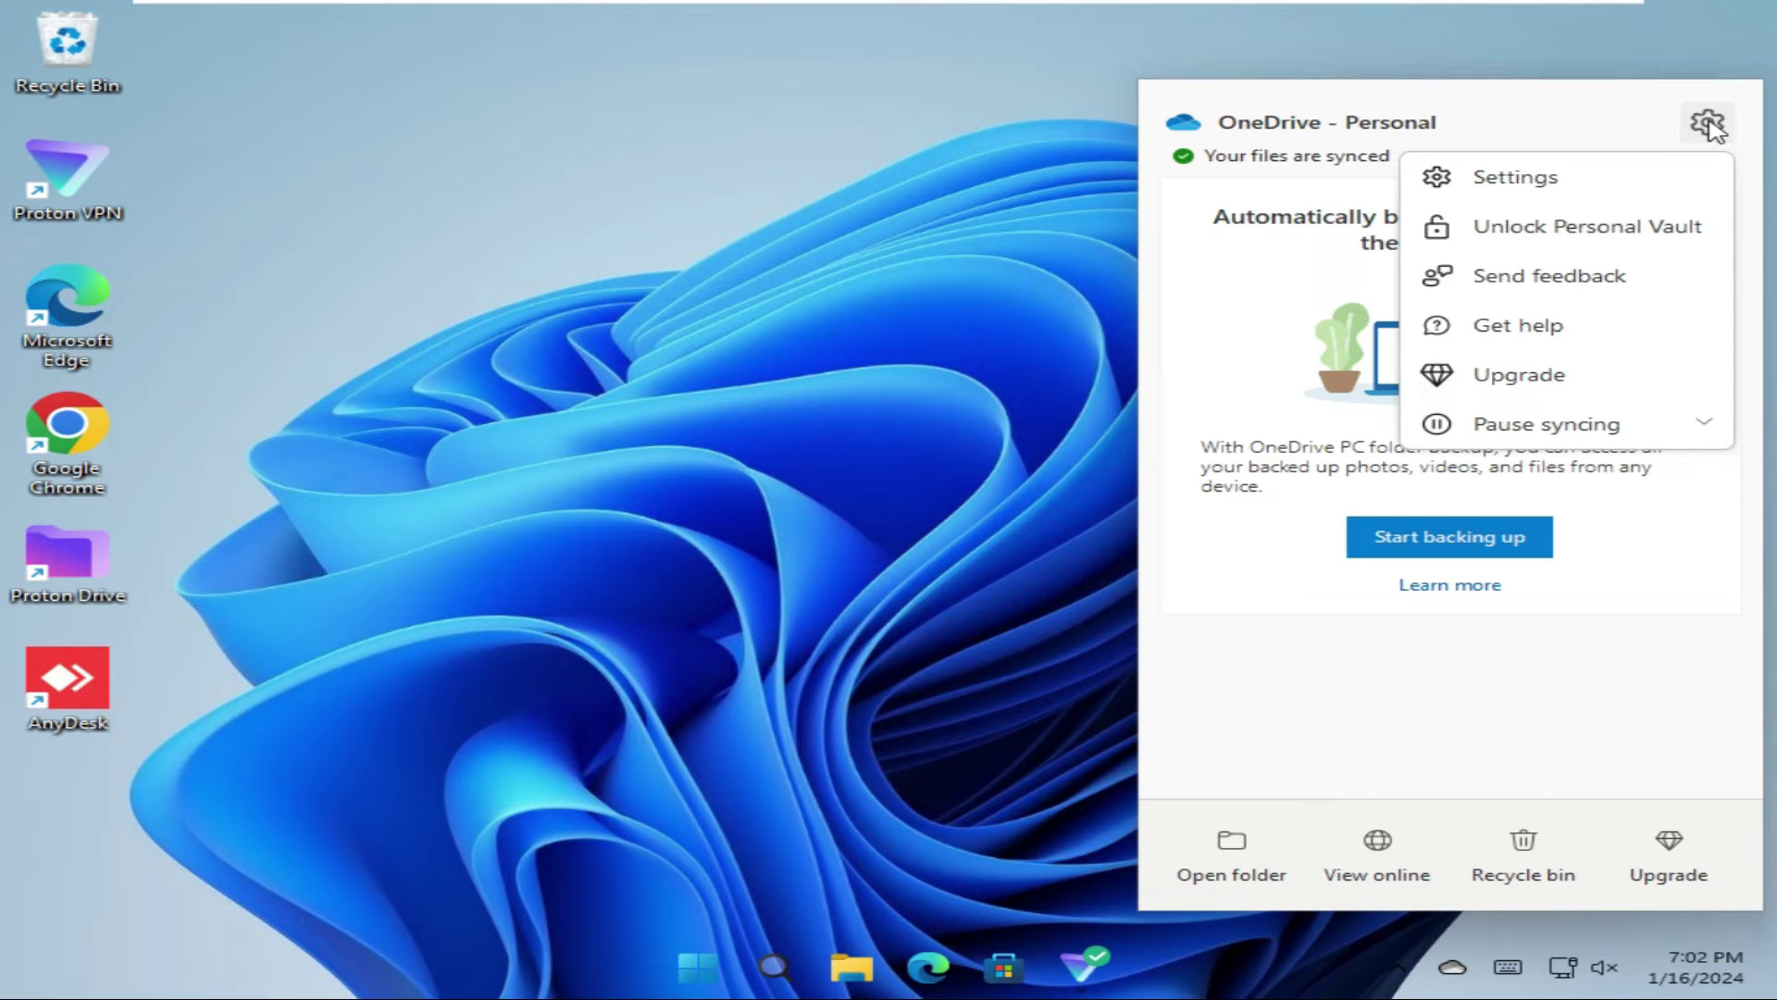
pyautogui.click(1578, 185)
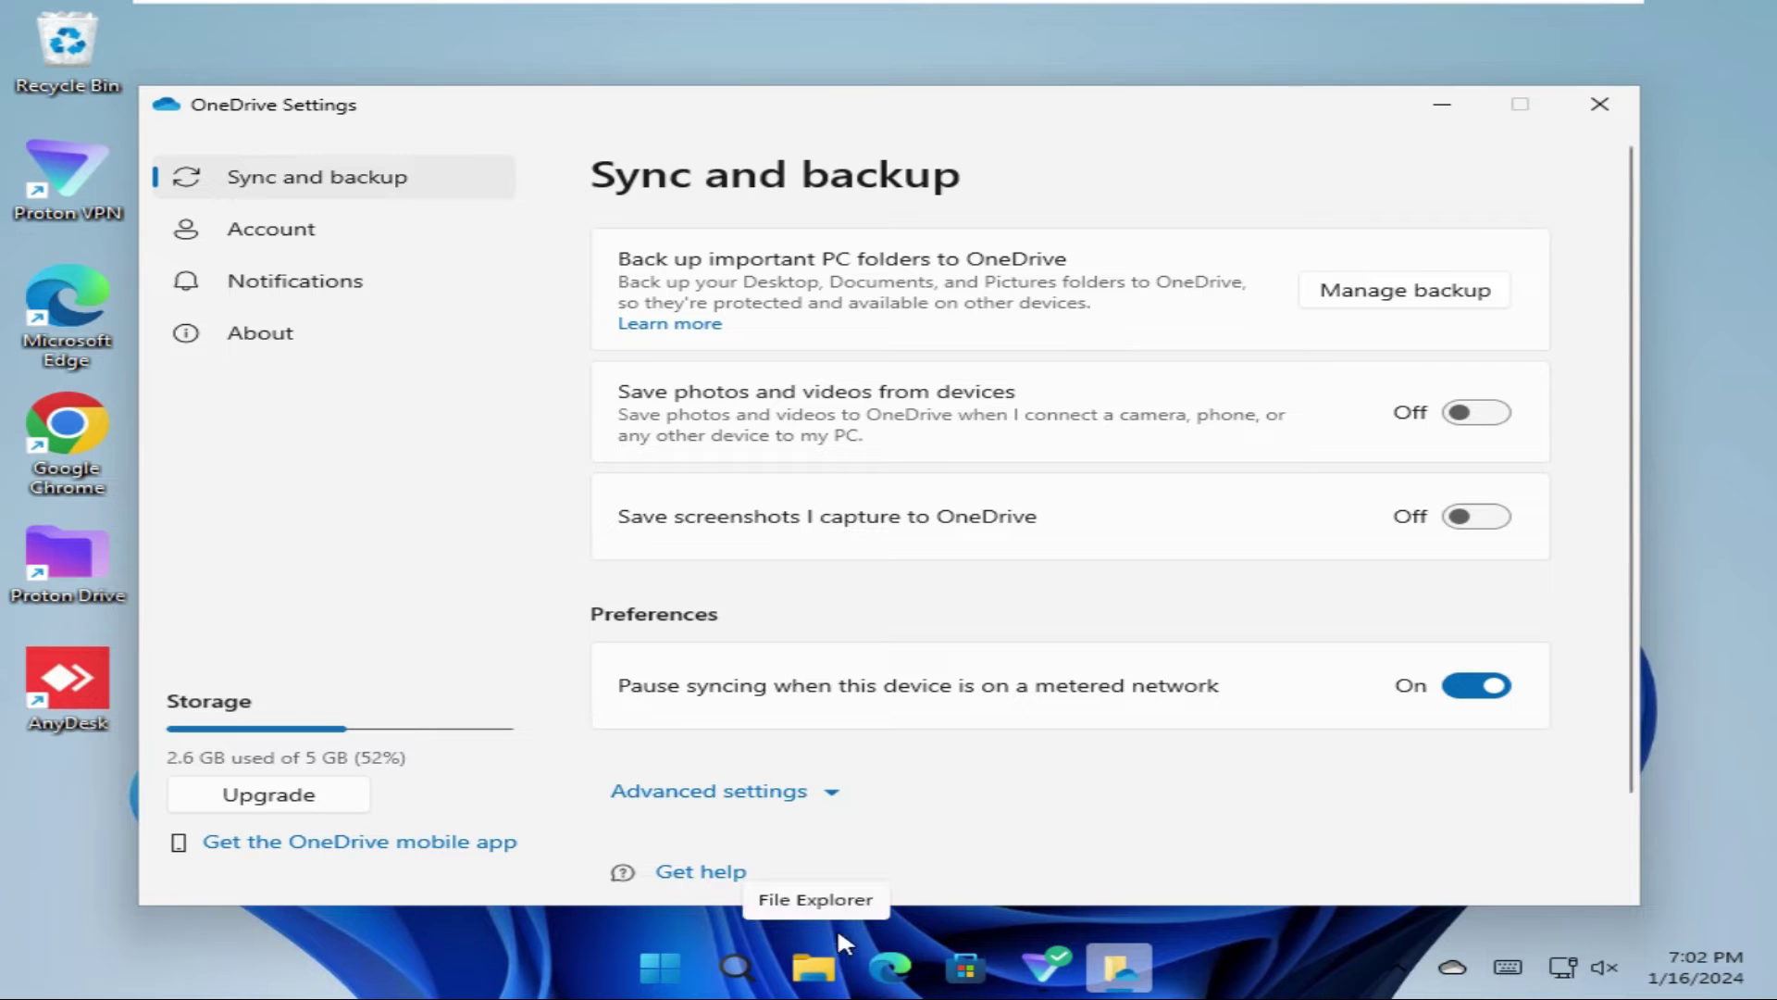
# - Reopen OneDrive Settings from the OneDrive folder's context menu in File Explorer
pyautogui.click(814, 967)
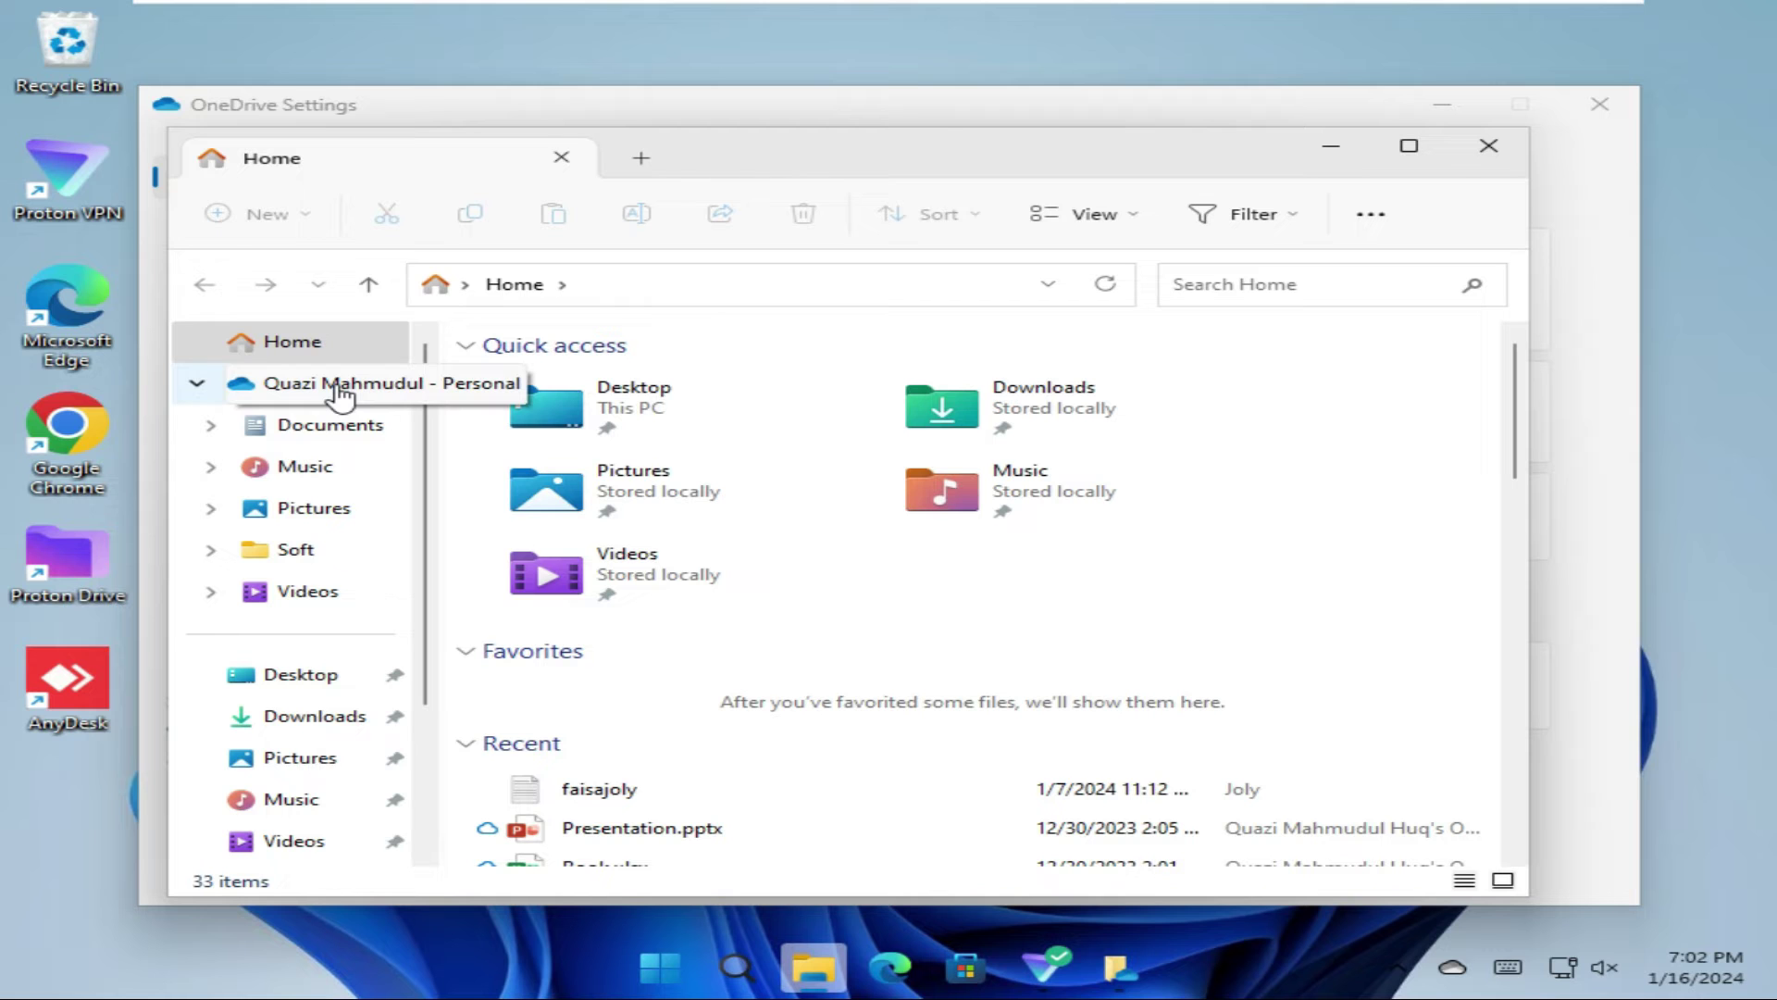
pyautogui.click(253, 390)
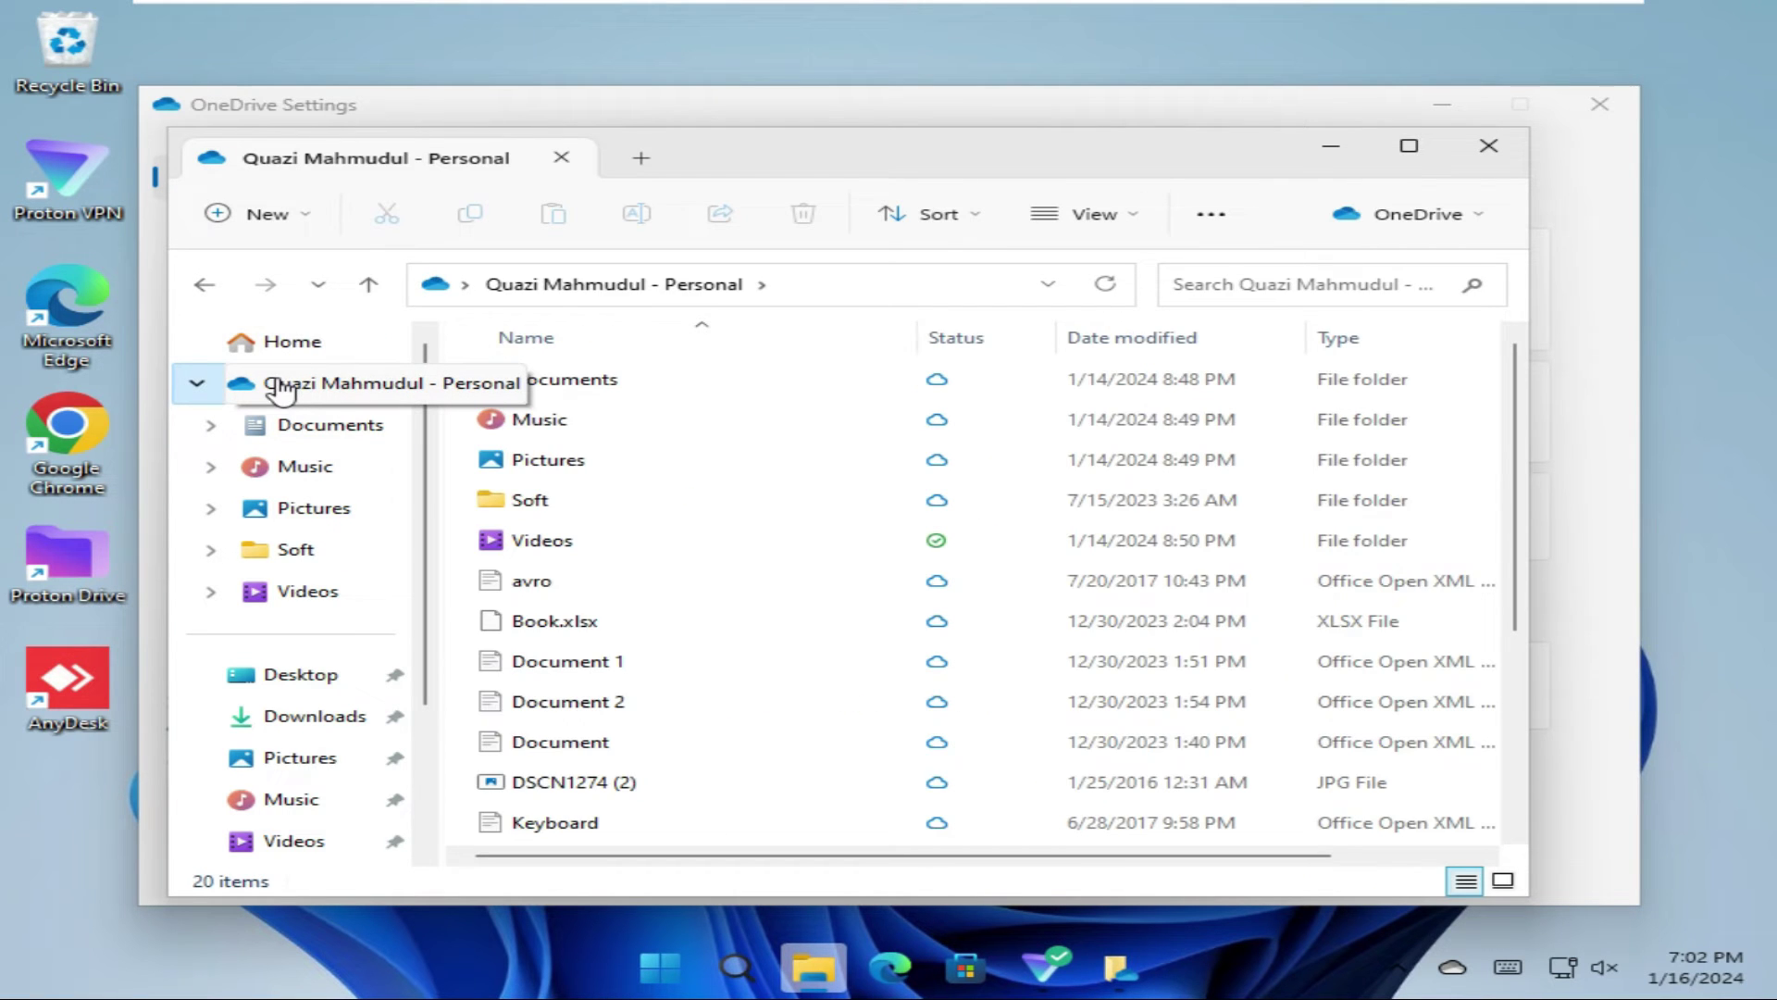
pyautogui.rightClick(282, 389)
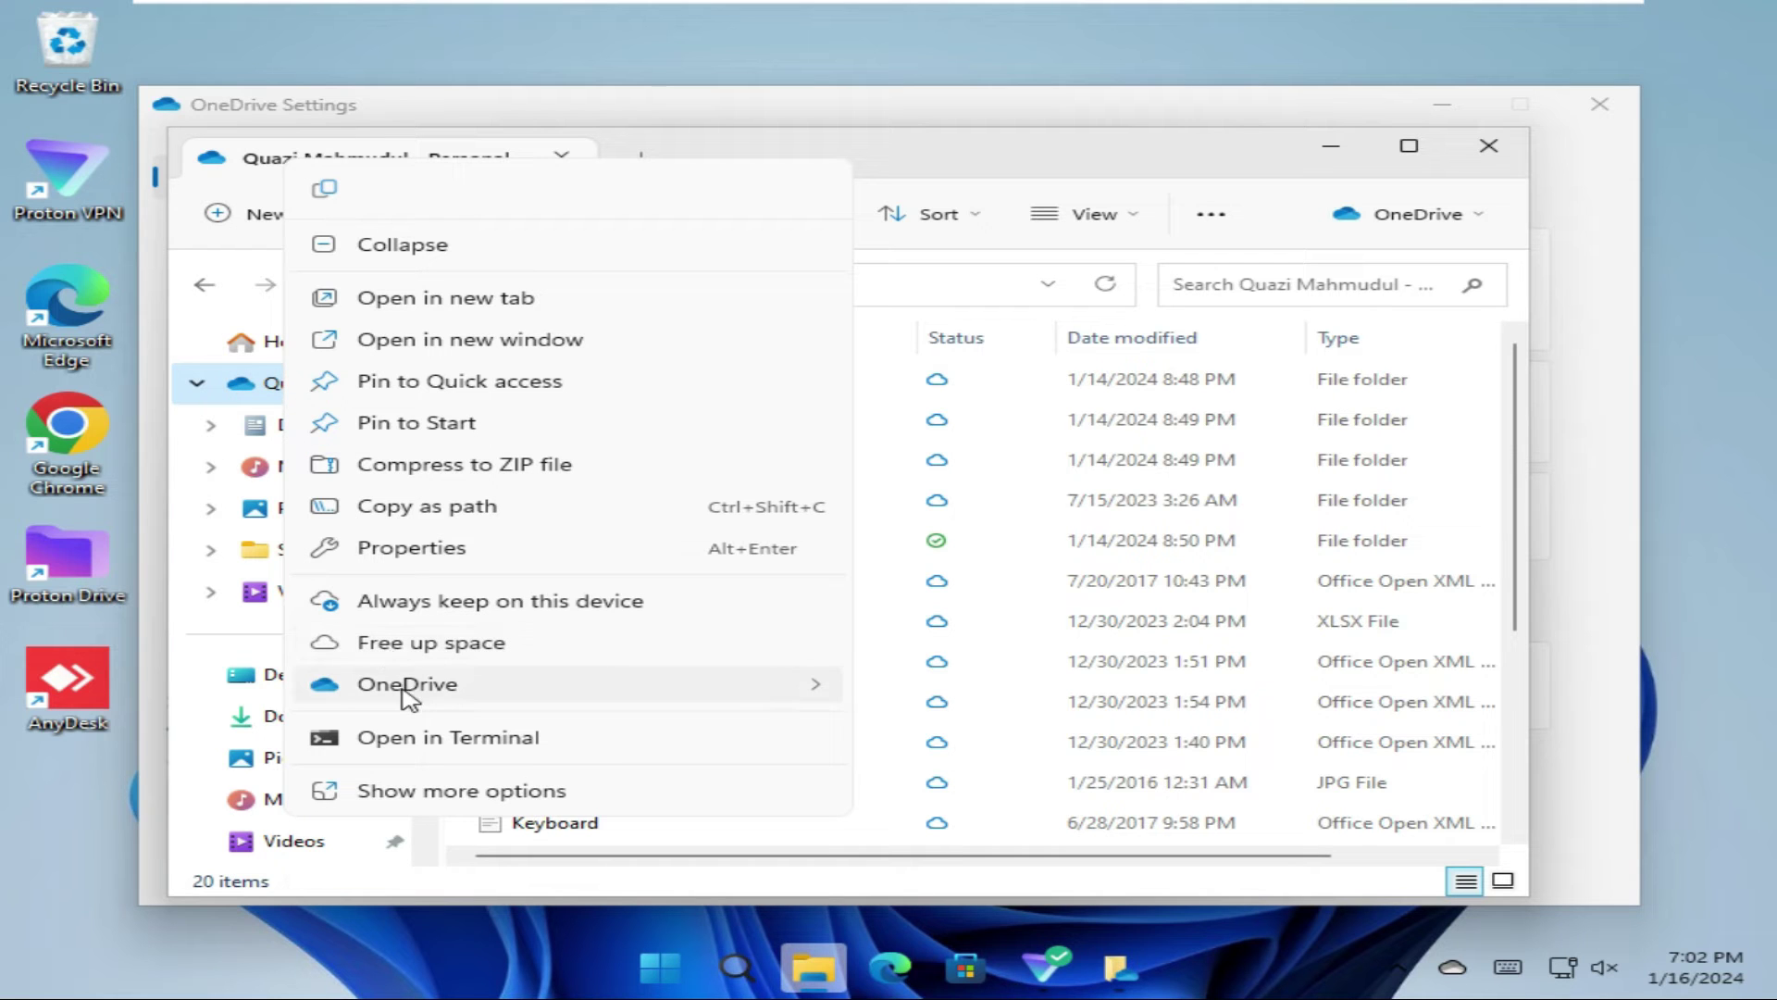
pyautogui.moveTo(407, 684)
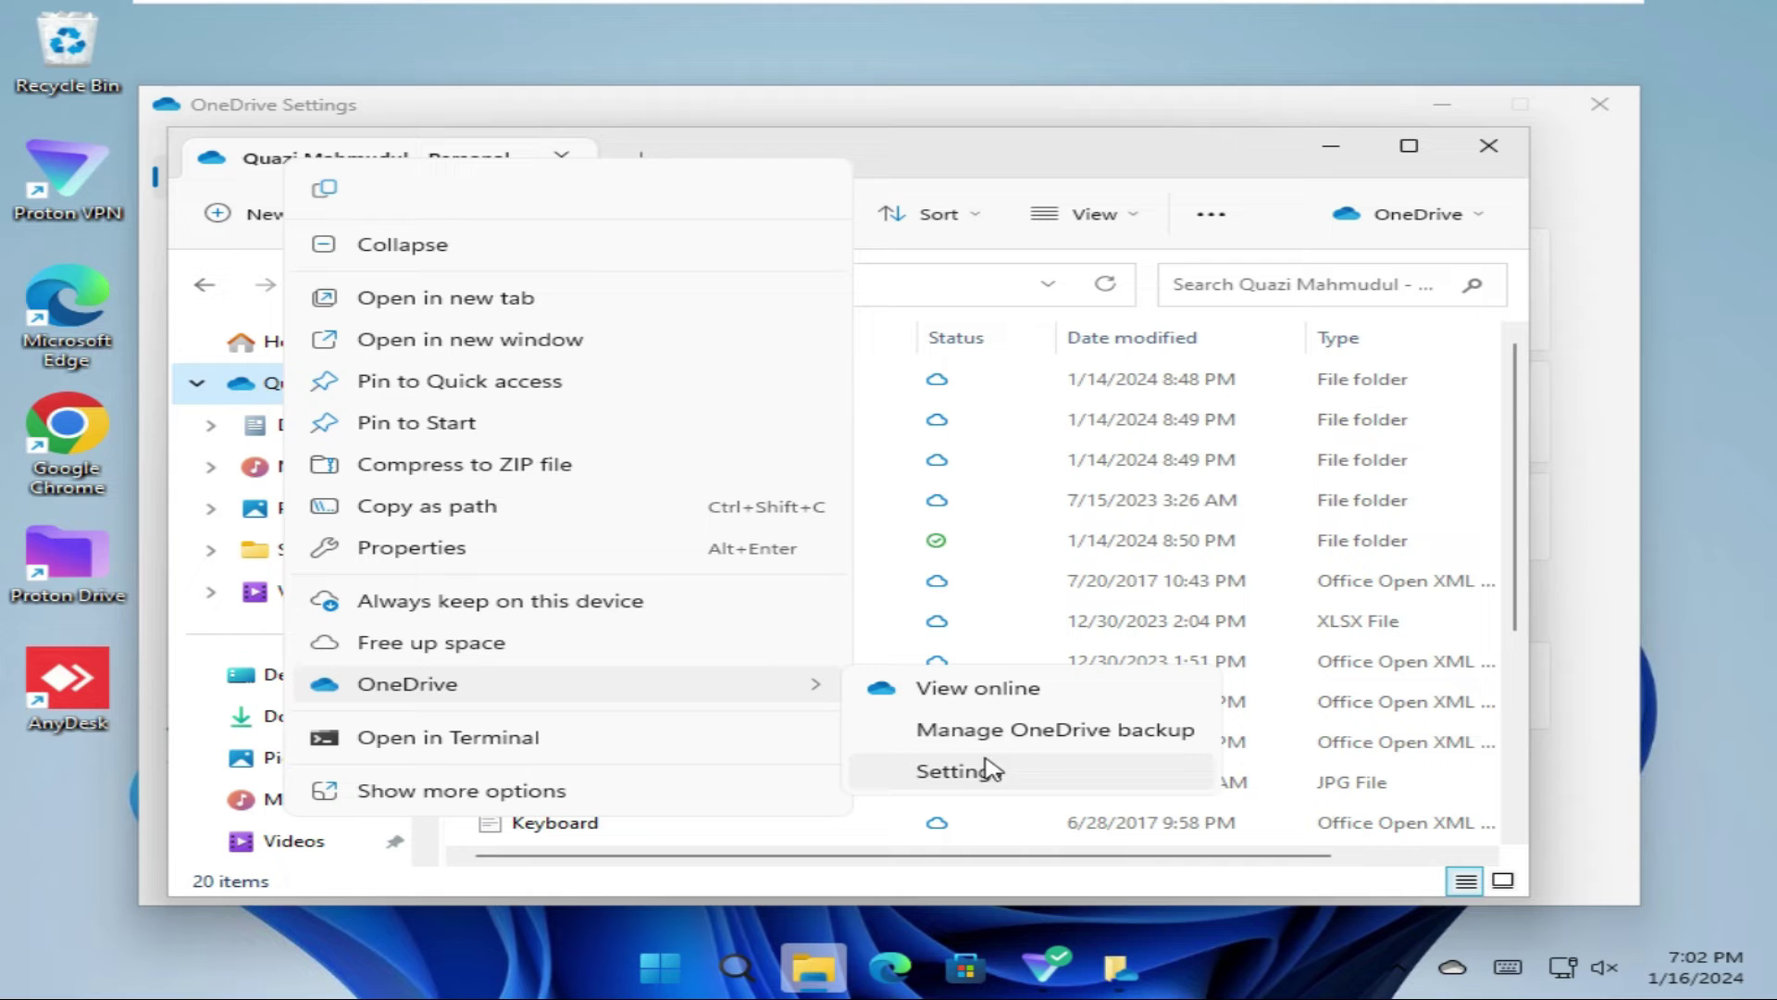
pyautogui.click(1015, 779)
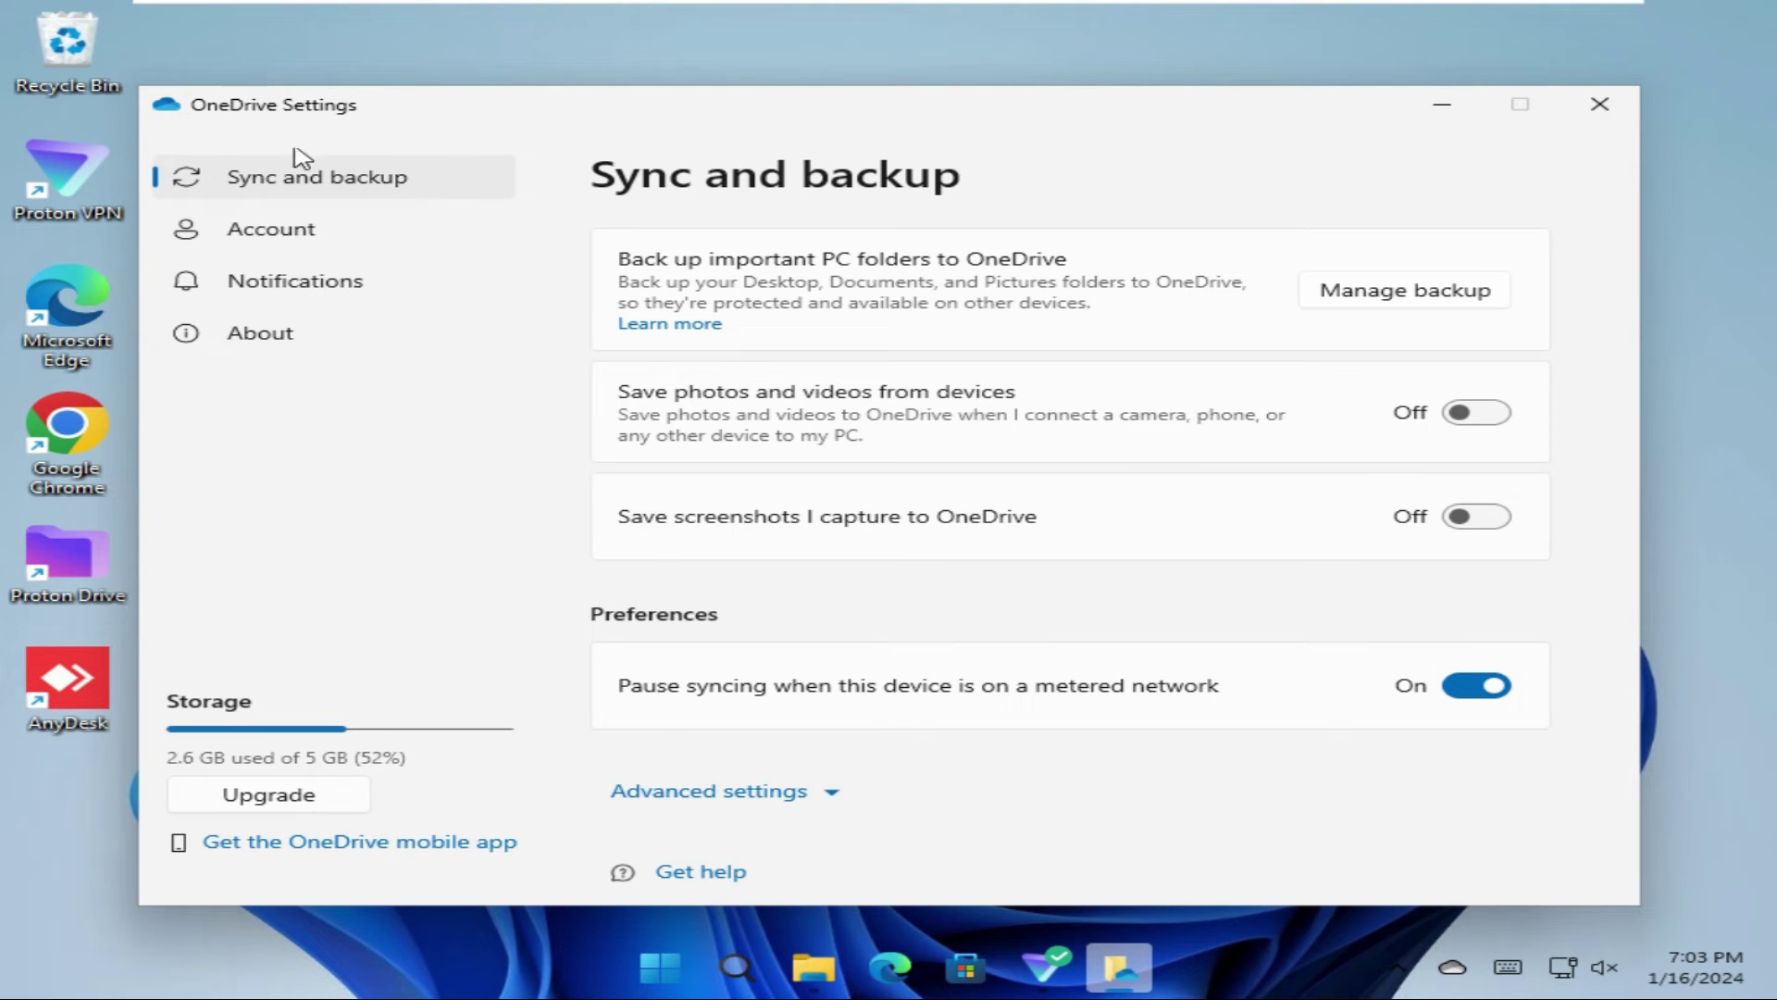
# - Go to the Account page and choose Unlink this PC
pyautogui.click(295, 239)
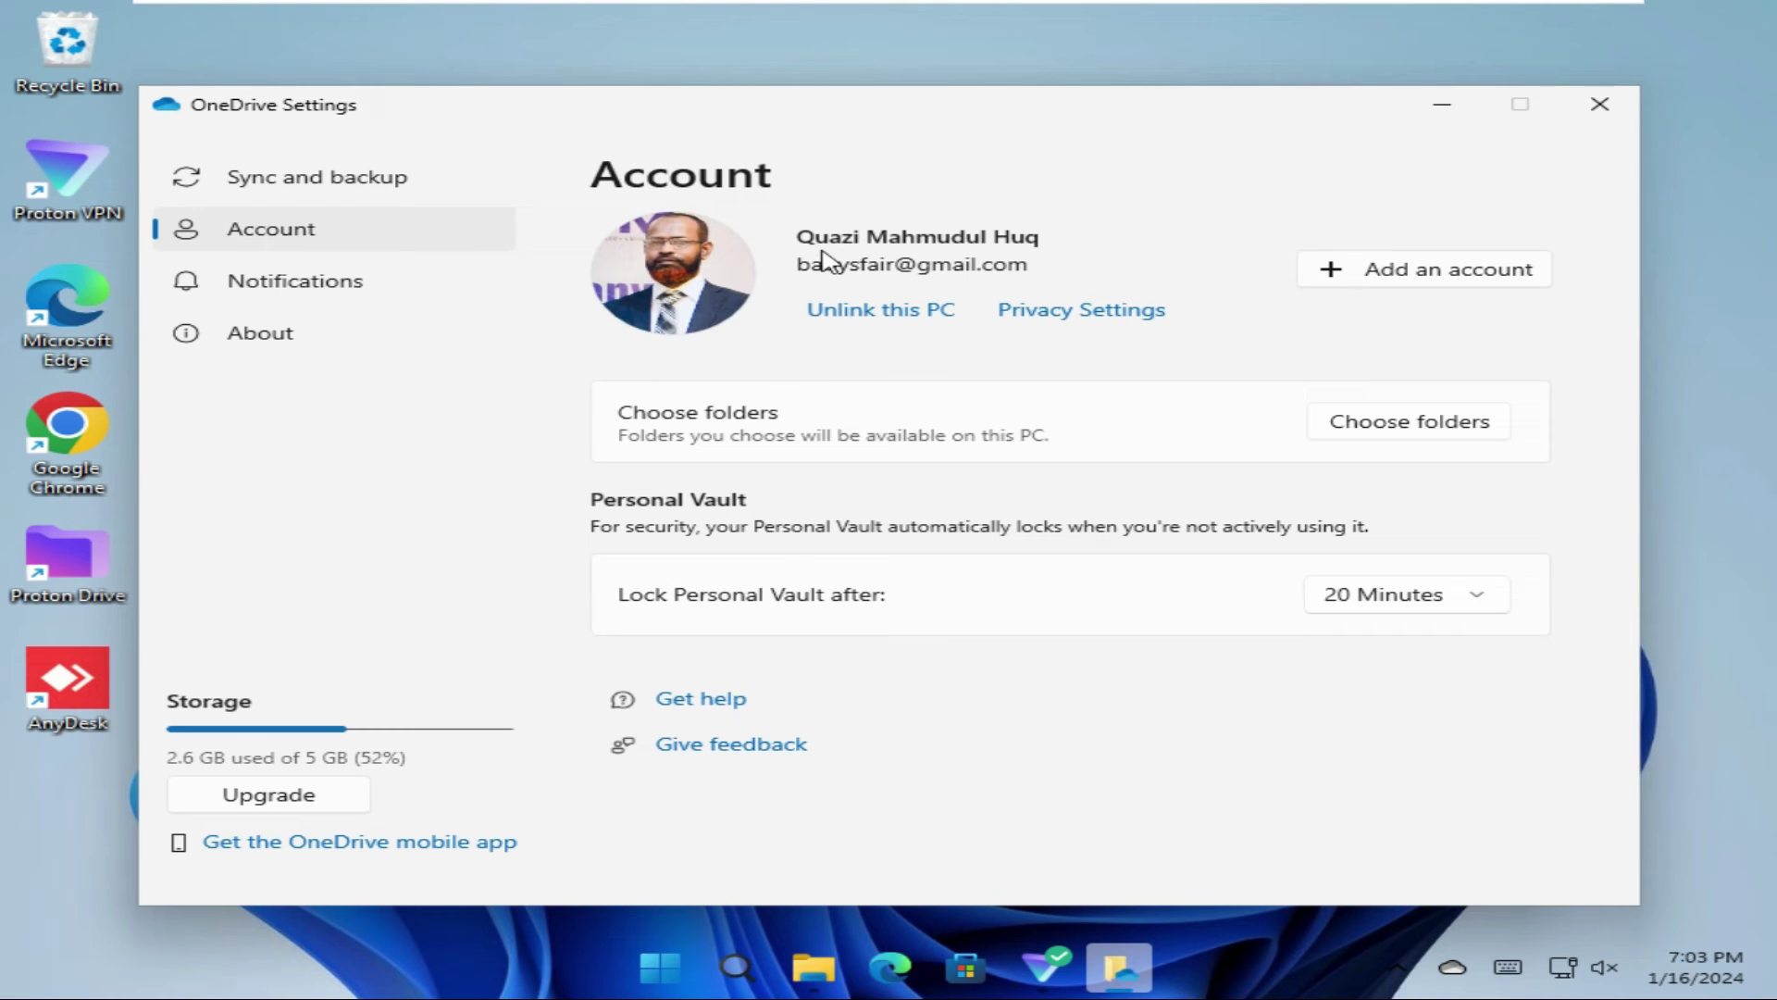
pyautogui.click(871, 318)
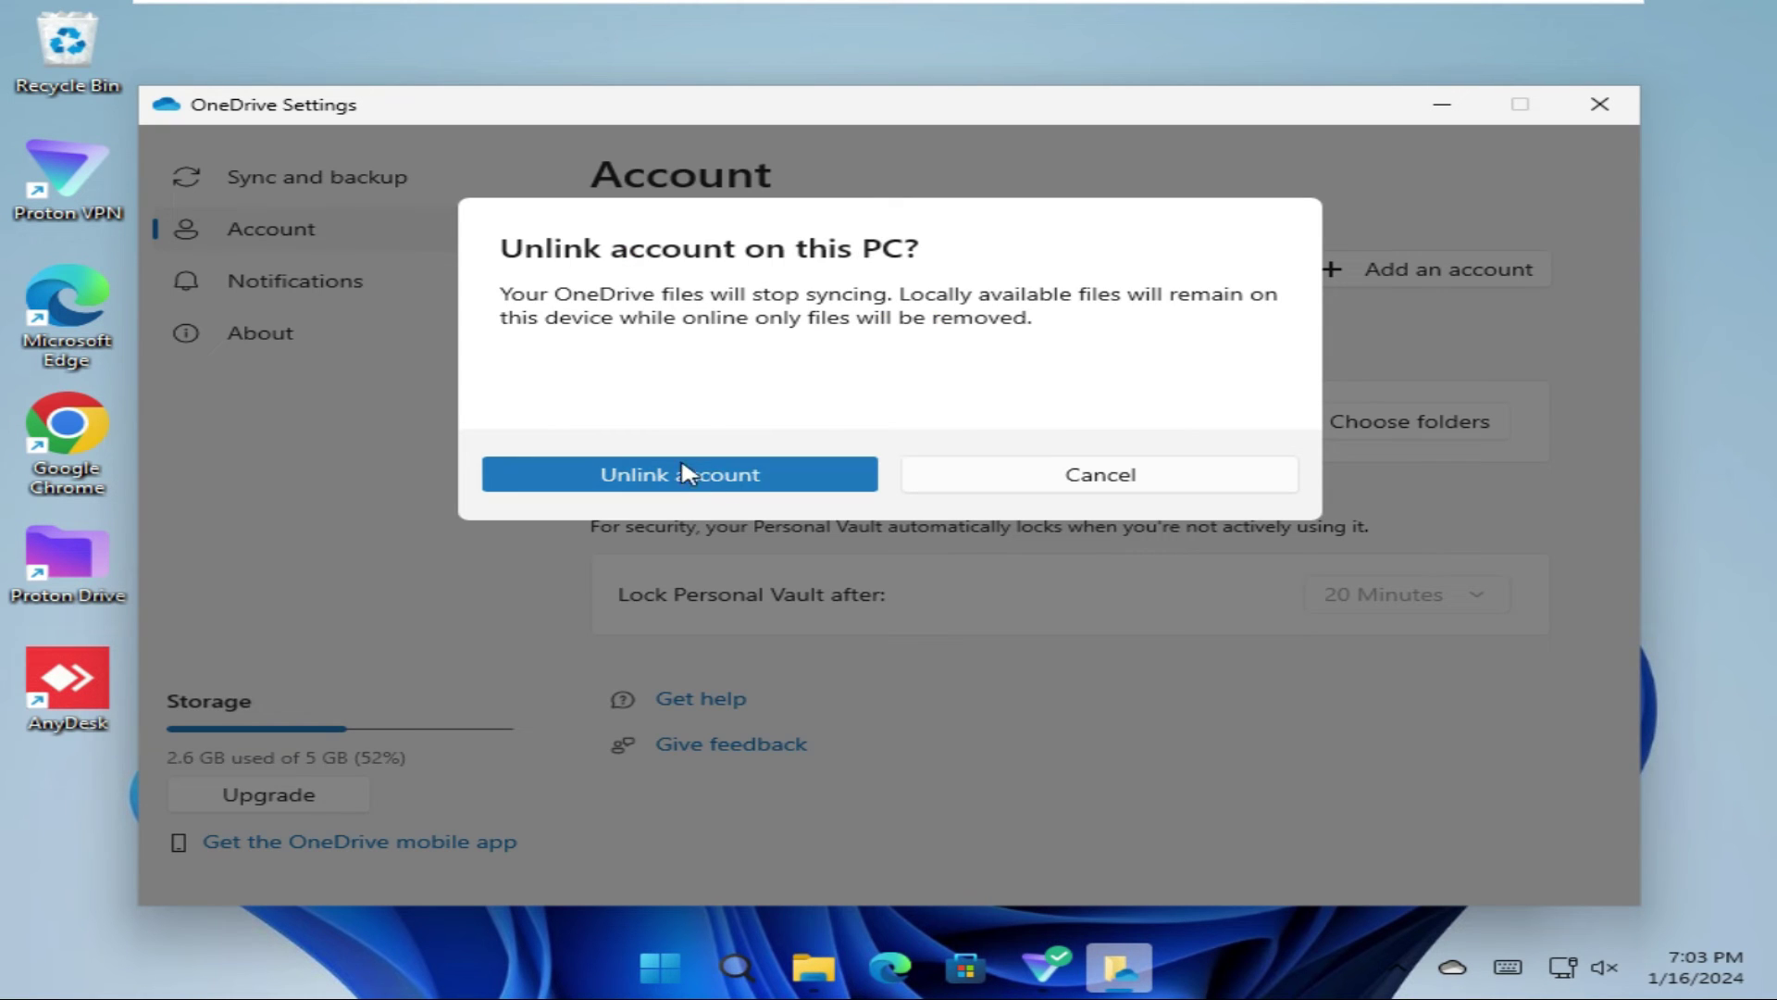
# - Confirm Unlink account, then close the Set up OneDrive sign-in window
pyautogui.click(726, 482)
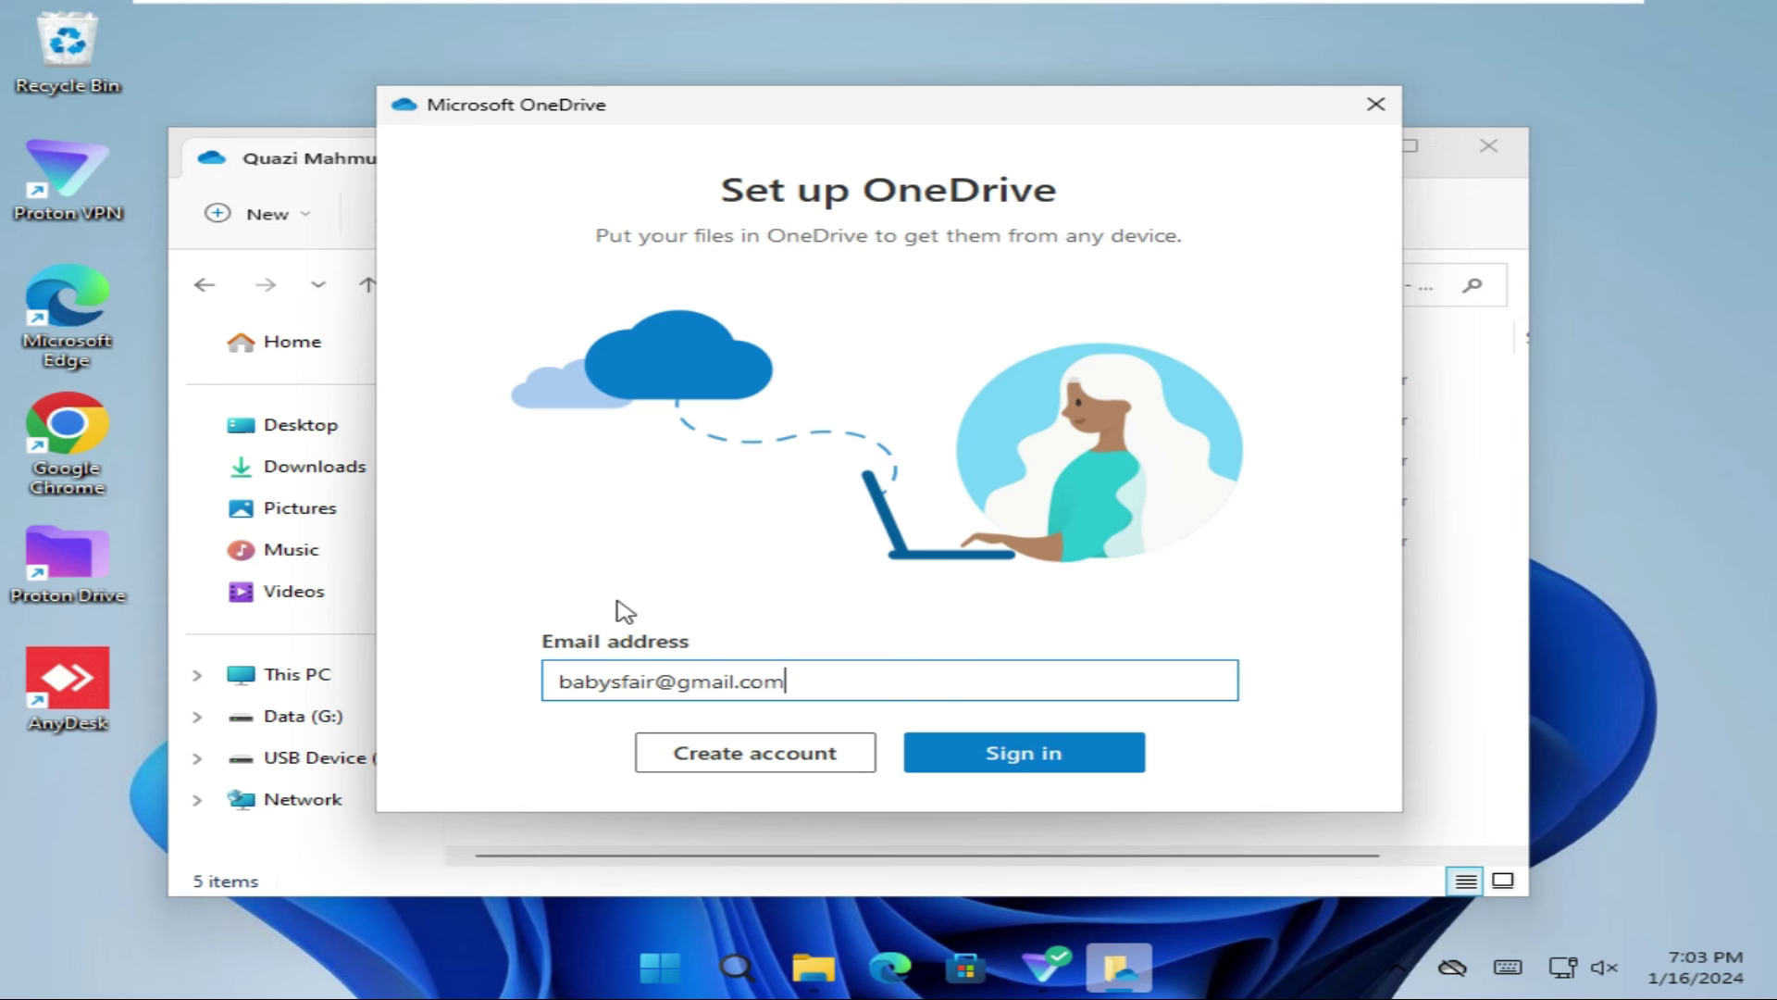
pyautogui.click(1384, 104)
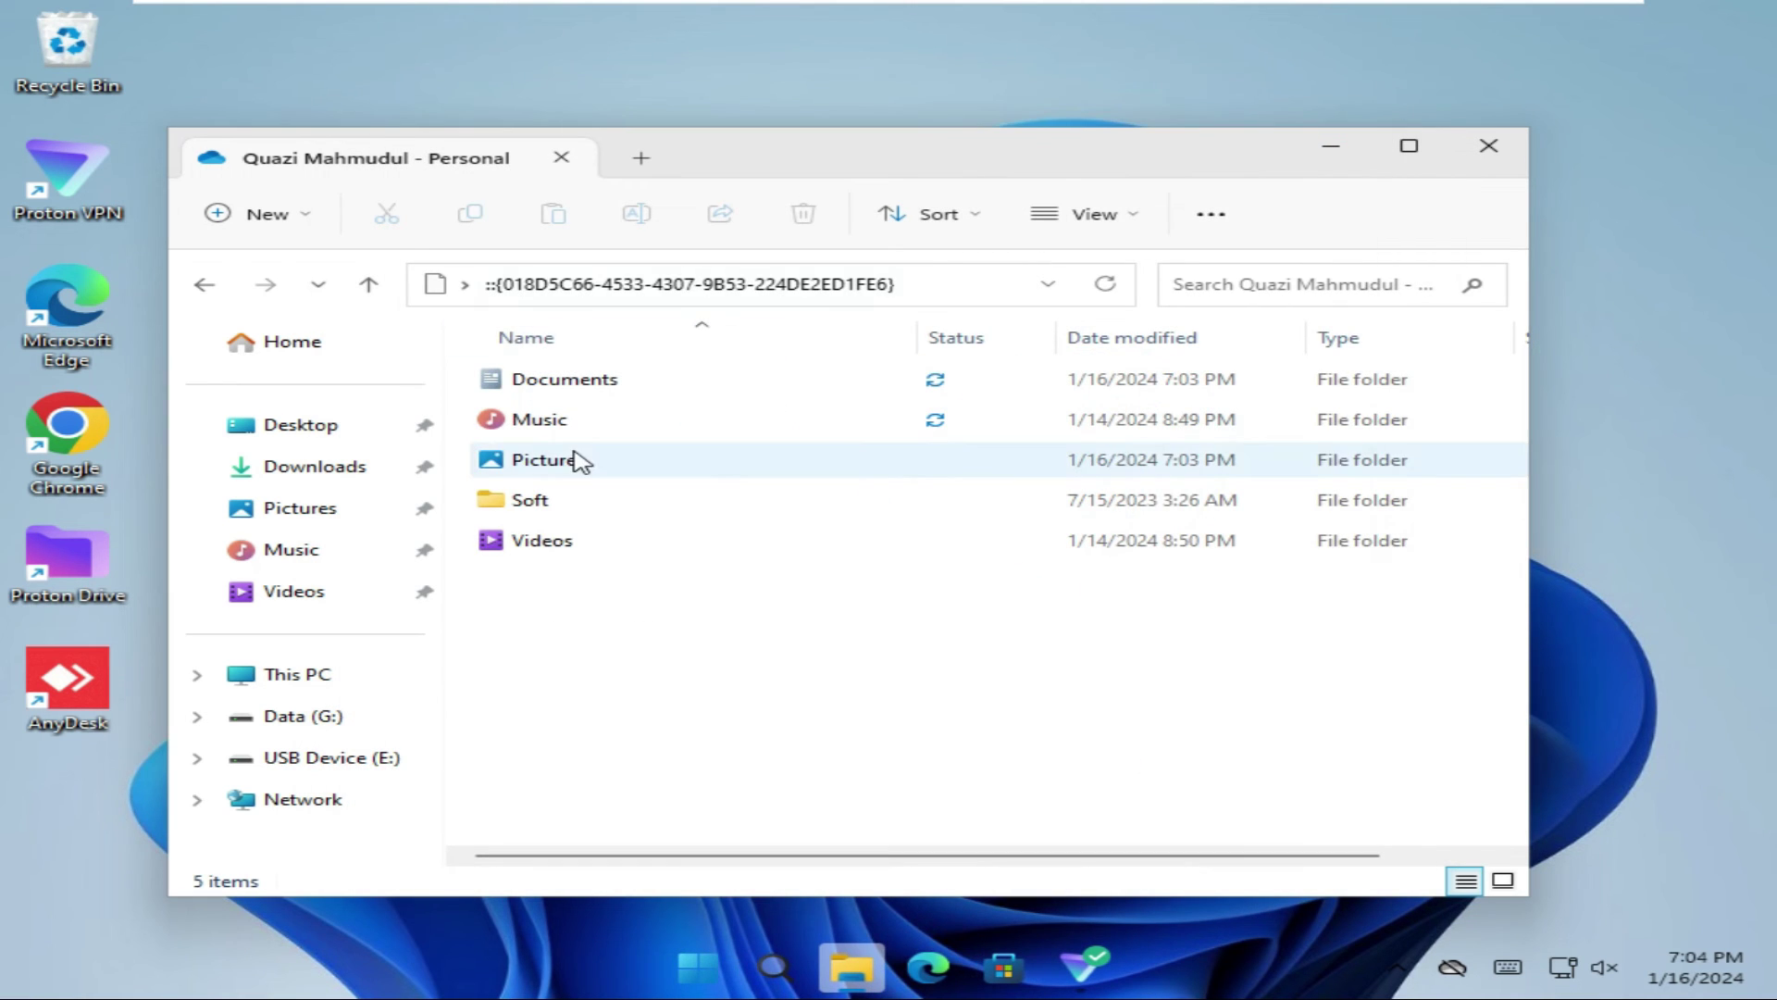